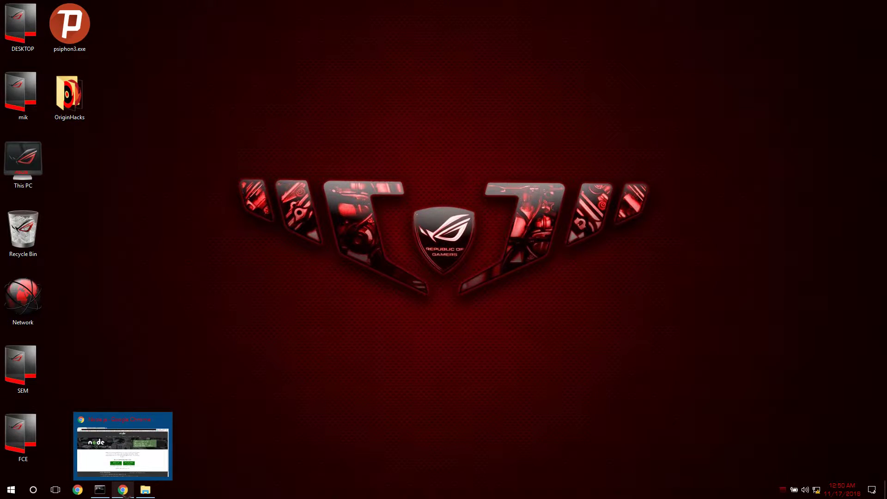
Restore the Chrome window showing the nodejs.org homepage from the taskbar
left_click(123, 490)
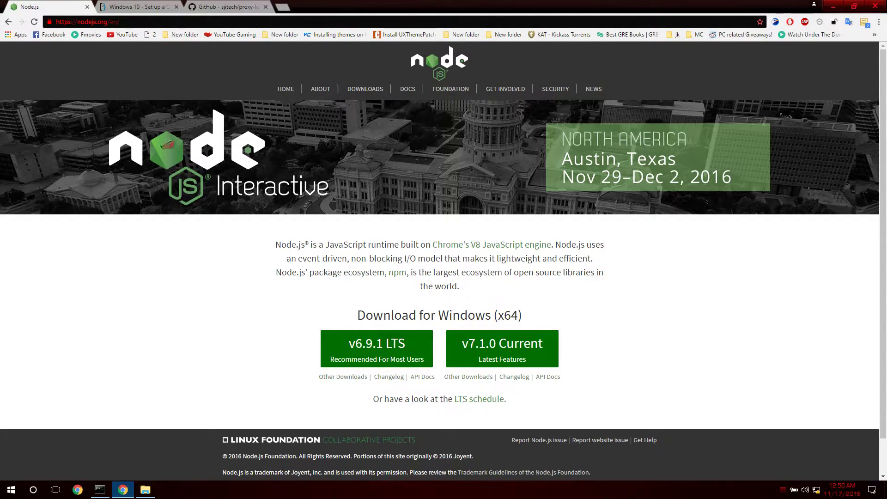
Download the proxy-login-automator repository as a ZIP from its GitHub Clone or download menu
left_click(223, 7)
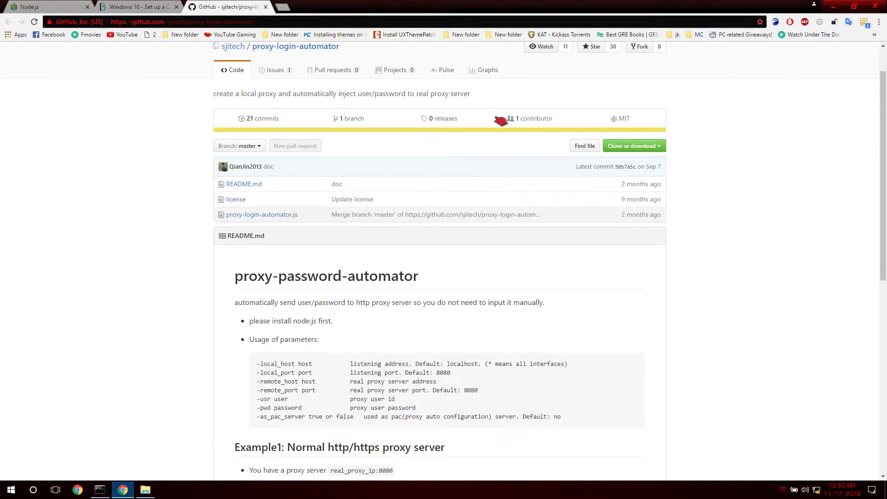
left_click(632, 146)
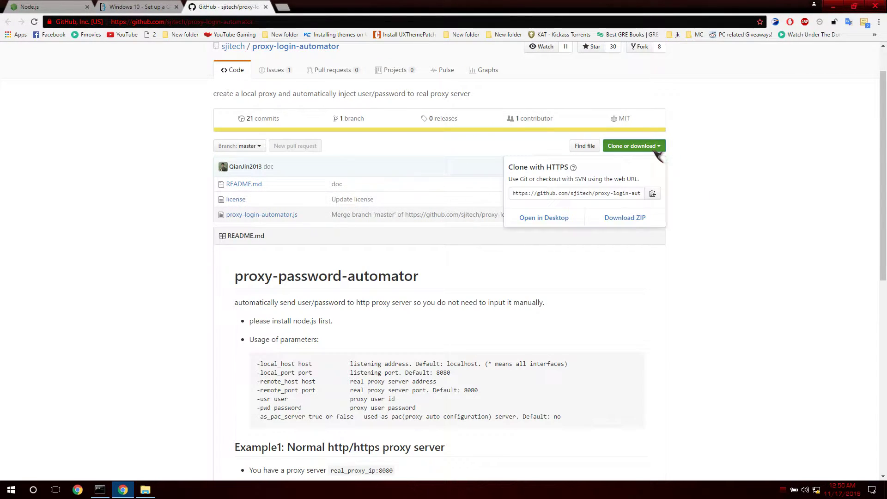
left_click(128, 163)
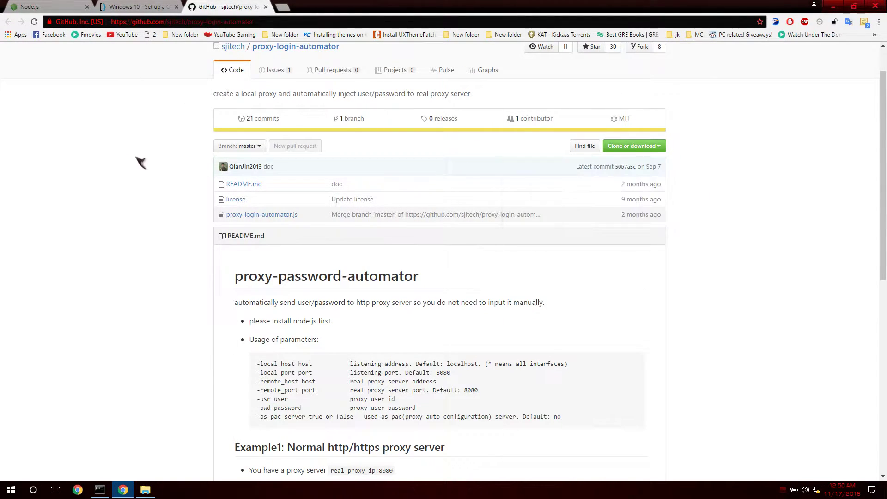
left_click(652, 146)
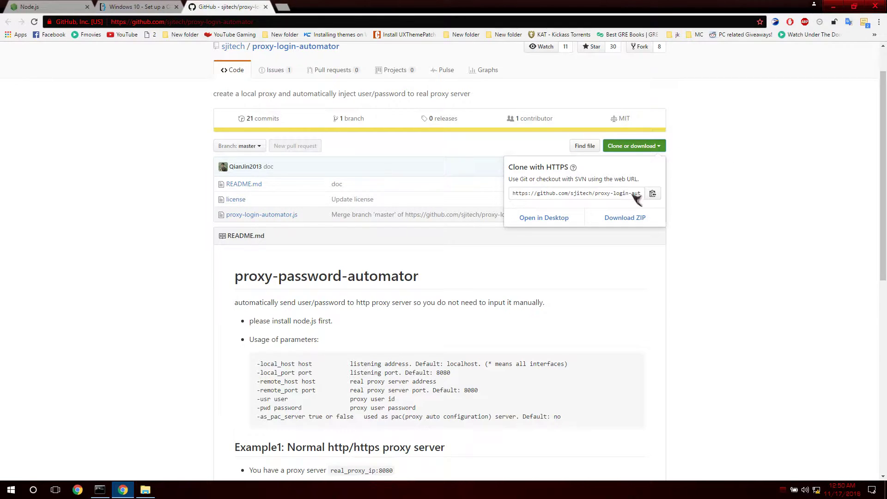
left_click(632, 218)
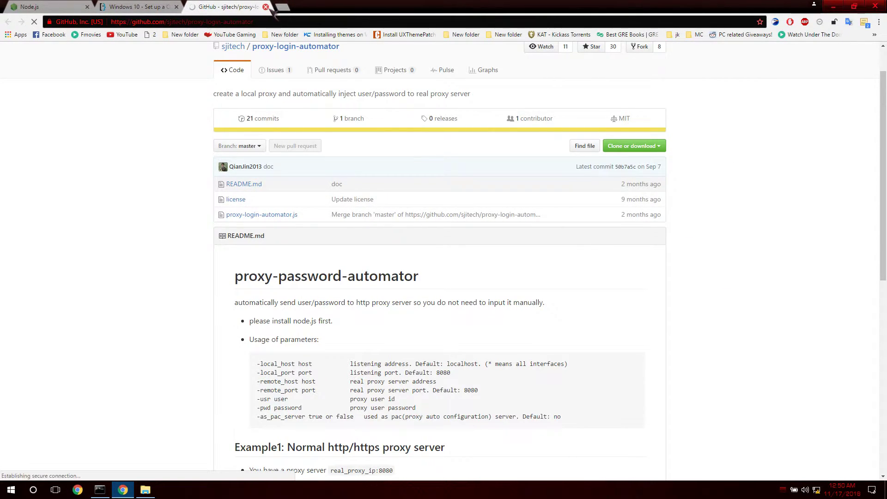
left_click(538, 184)
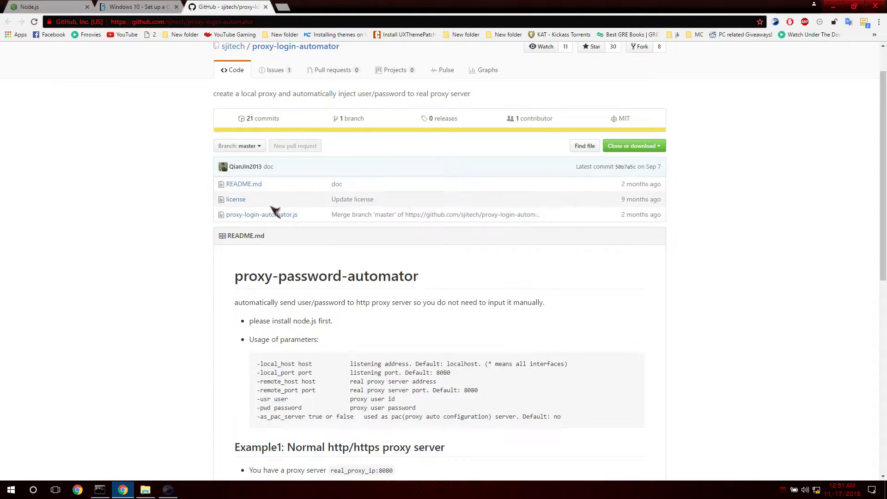
key("super+e")
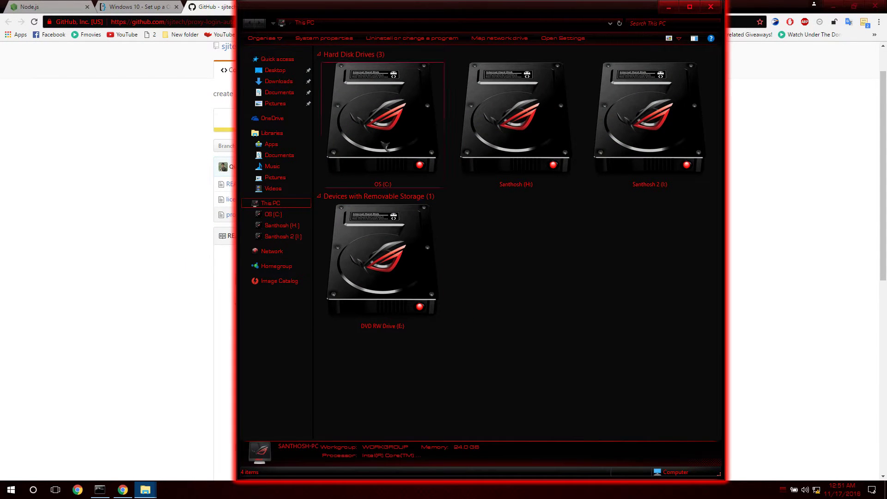
double_click(385, 142)
double_click(338, 190)
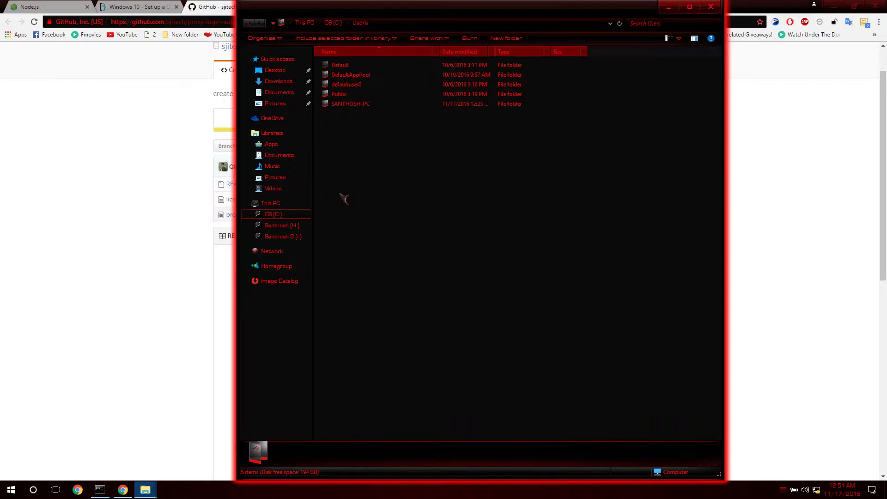
double_click(355, 105)
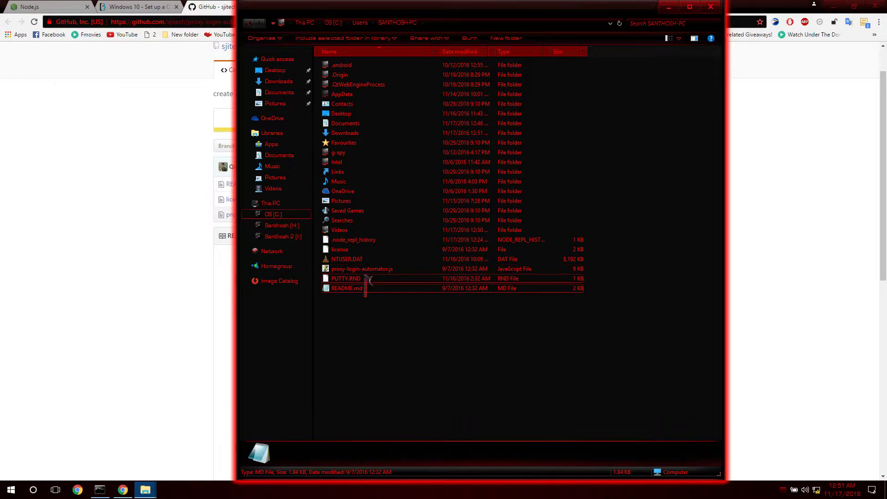
left_click(359, 24)
left_click(334, 24)
left_click(306, 23)
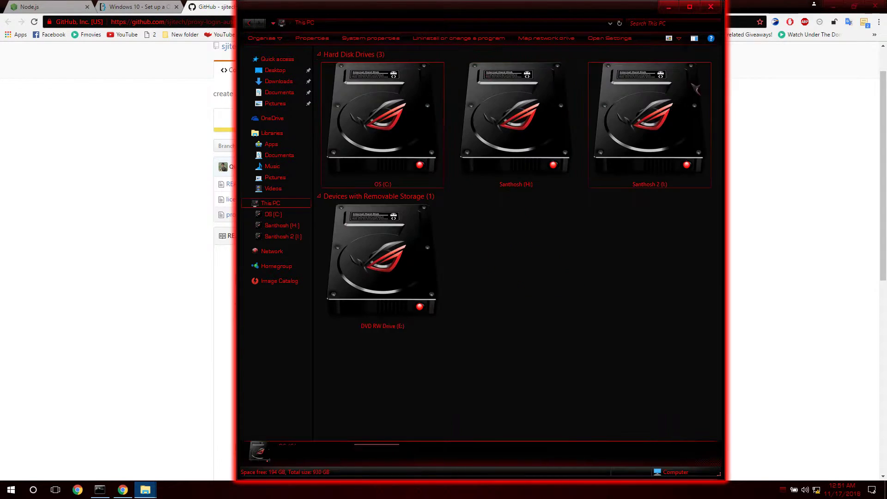
left_click(690, 7)
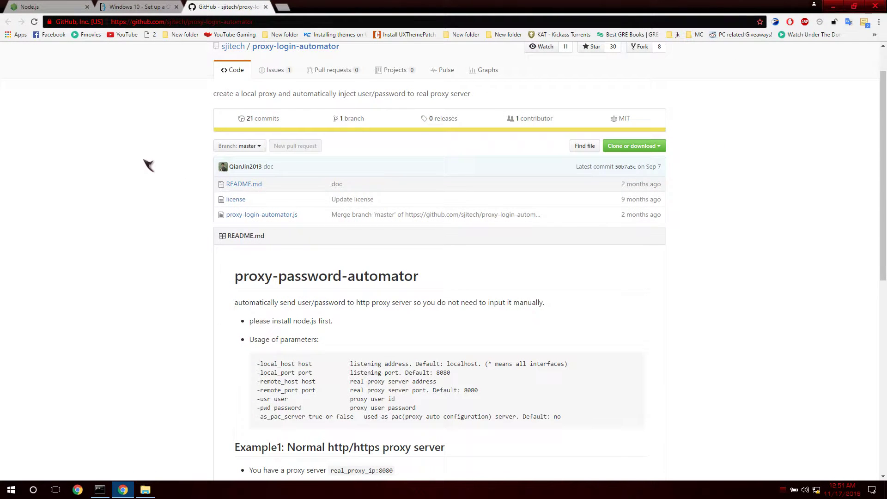
Launch the Node.js command prompt from Start search and move it toward the lower right
key("super")
type("nod")
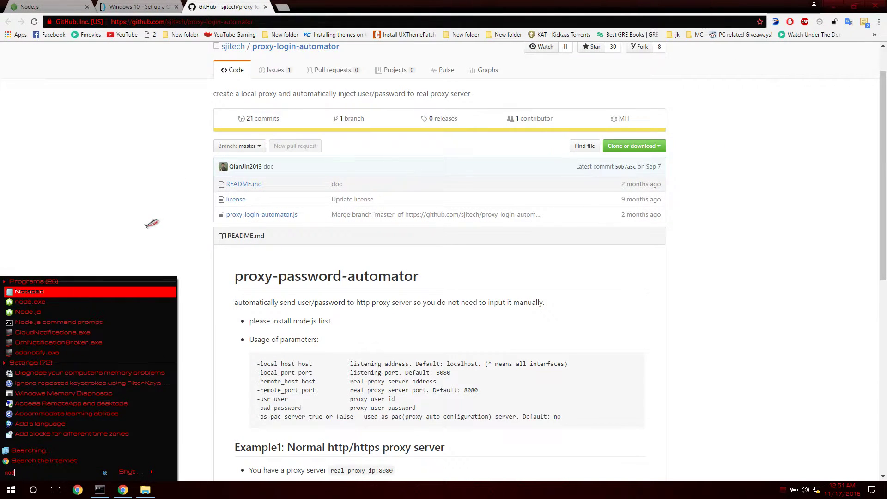
type("e")
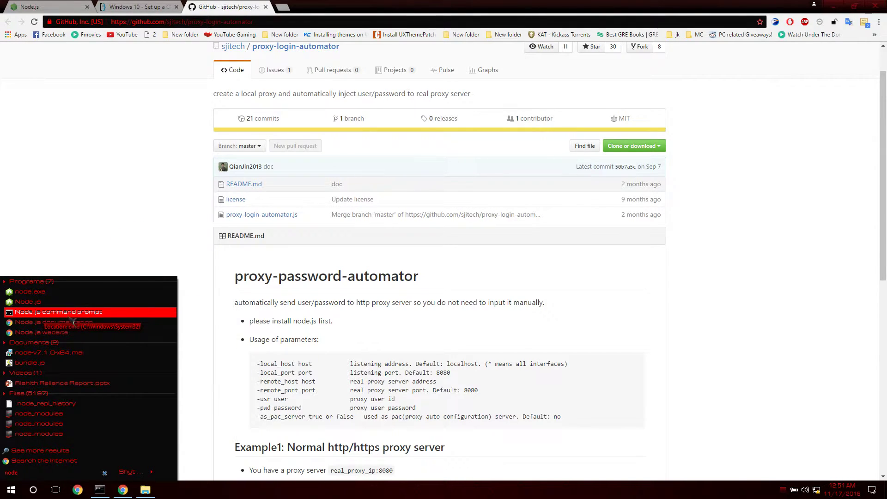
left_click(94, 322)
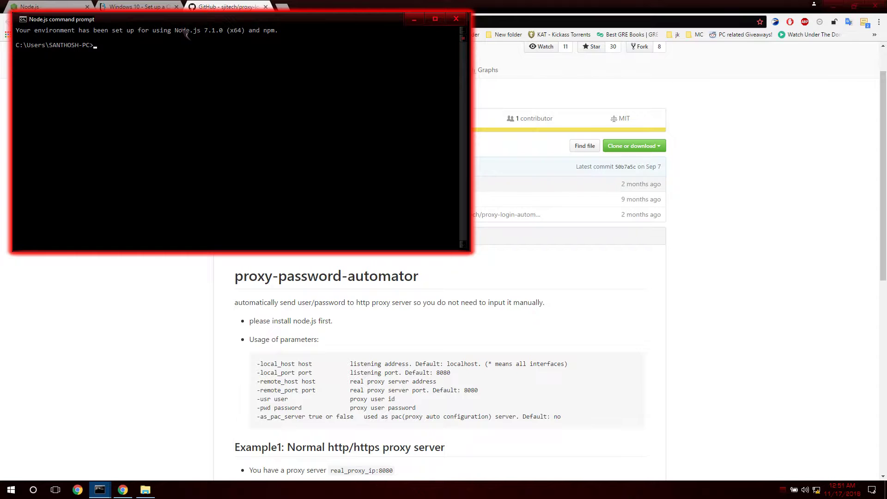
mouse_move(201, 24)
left_mouse_down()
mouse_move(477, 175)
mouse_move(587, 166)
mouse_move(644, 258)
mouse_move(584, 118)
mouse_move(331, 226)
mouse_move(315, 257)
mouse_move(321, 244)
left_mouse_up()
left_click(132, 7)
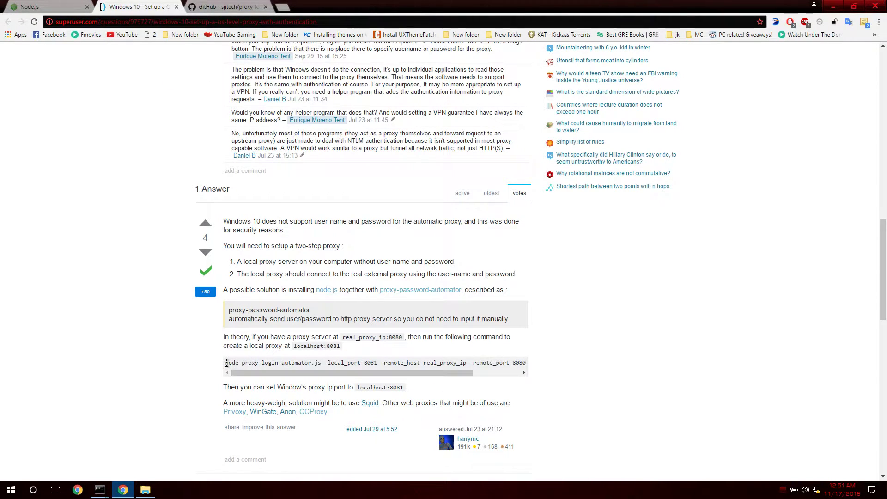
Copy the node proxy-login-automator.js command from the Super User answer into the Node.js prompt
left_click_drag(226, 362, 520, 364)
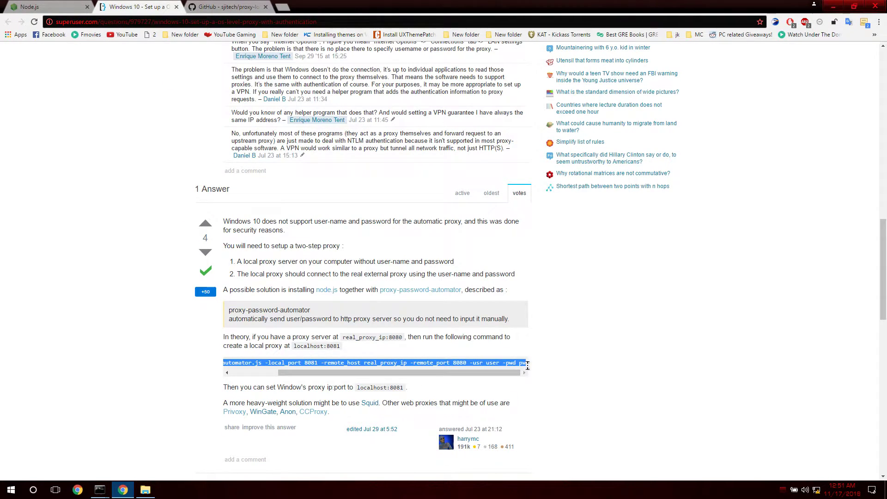
right_click(519, 370)
left_click(547, 373)
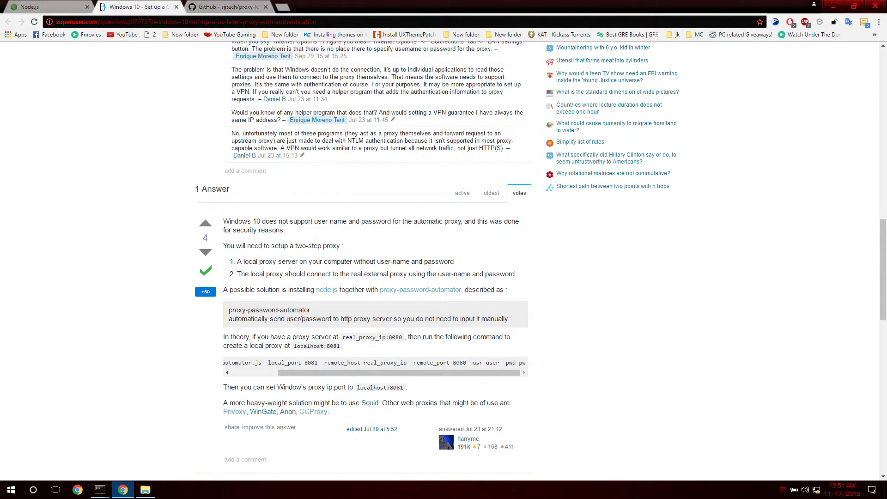
left_click(100, 490)
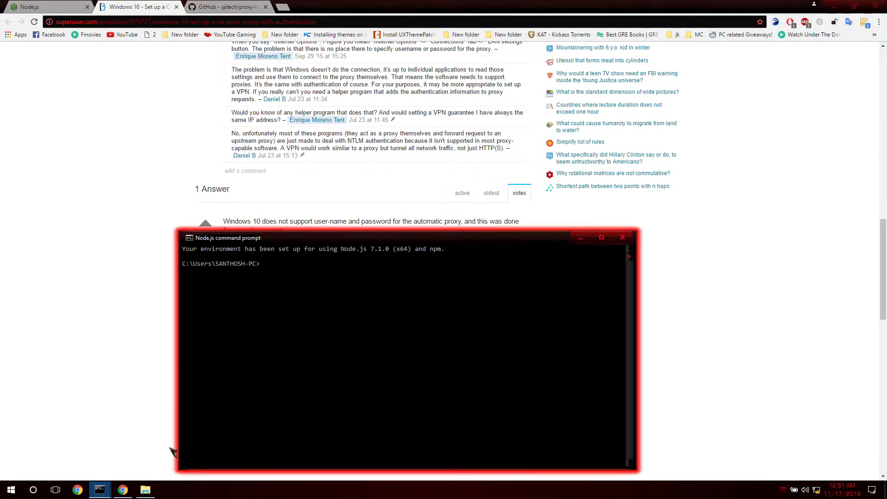
right_click(323, 279)
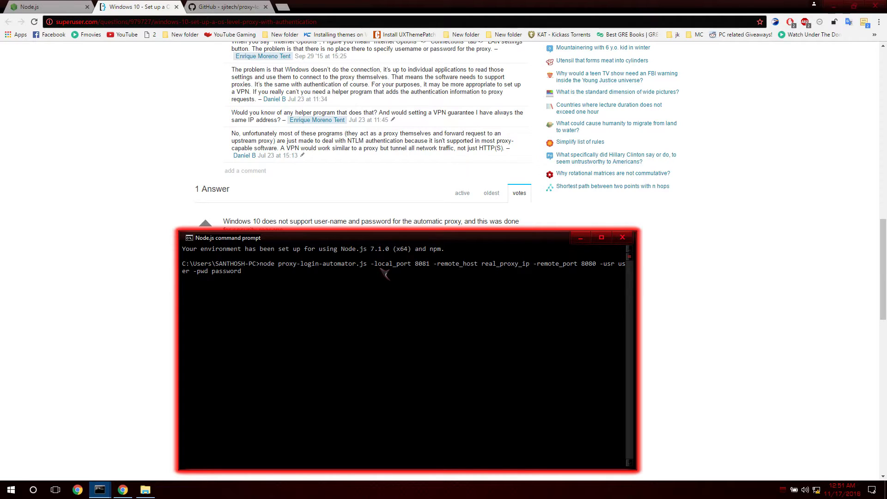
type("\\")
Edit the command to use user 0006, remote port 3128 and remote host 192.168.23.32
key("BackSpace")
key("BackSpace")
key("BackSpace")
key("BackSpace")
key("BackSpace")
key("BackSpace")
type("0006")
key("BackSpace")
type("0=")
key("BackSpace")
key("BackSpace")
type("6")
key("BackSpace")
key("BackSpace")
key("BackSpace")
key("BackSpace")
type("3128")
key("BackSpace")
key("BackSpace")
key("BackSpace")
key("BackSpace")
key("BackSpace")
key("BackSpace")
key("BackSpace")
key("BackSpace")
key("BackSpace")
key("BackSpace")
key("BackSpace")
key("BackSpace")
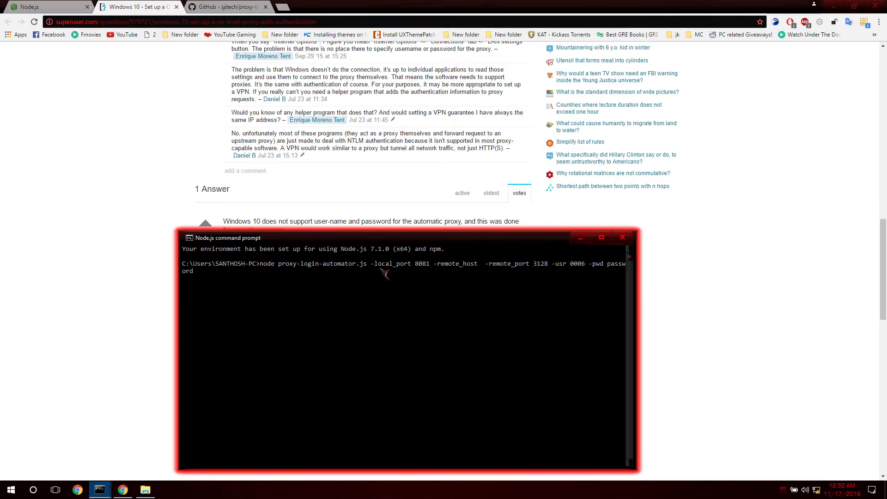
type("192.168")
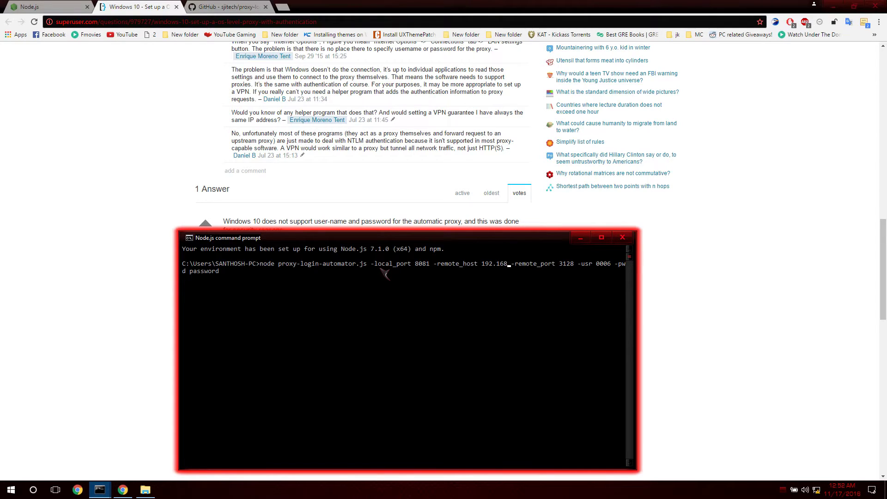
type(".23.32")
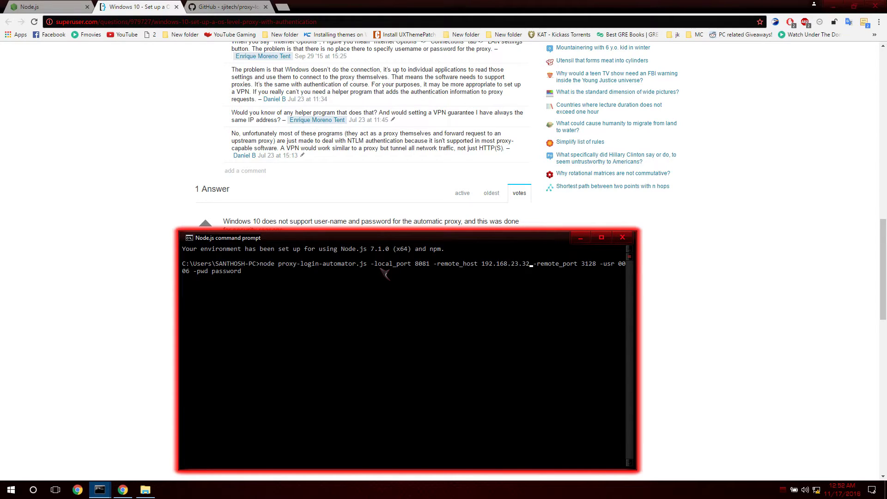
Correct the remote host to 192.168.23.31 and run the command, which fails on port 8081
key("BackSpace")
type("1")
key("Return")
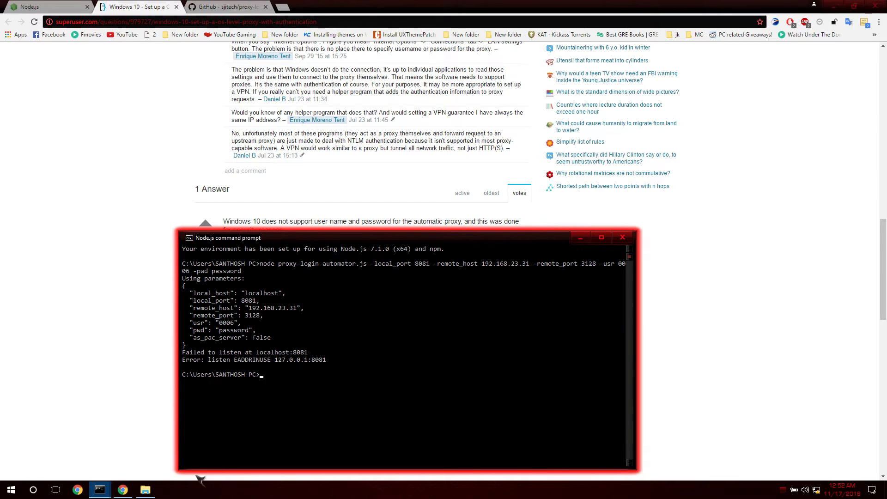
mouse_move(100, 490)
left_click(152, 451)
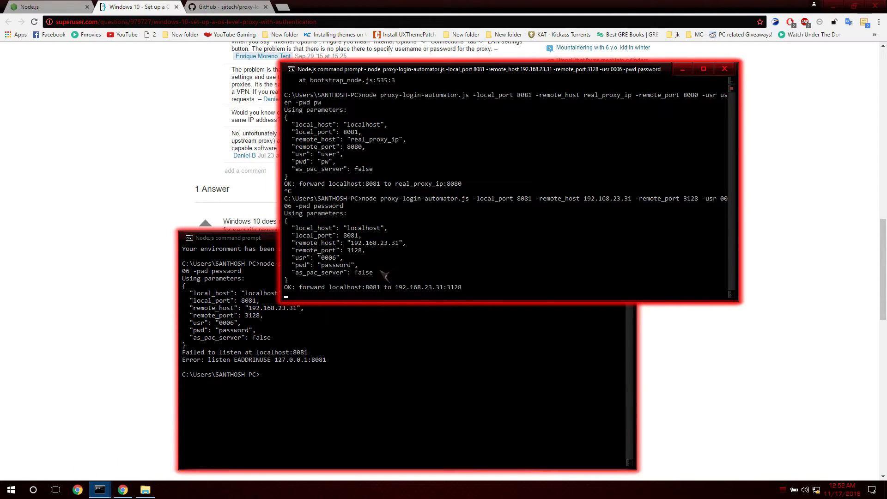
Close the duplicate failed console and highlight the localhost and 8081 values in the running one
left_click(446, 335)
left_click(624, 240)
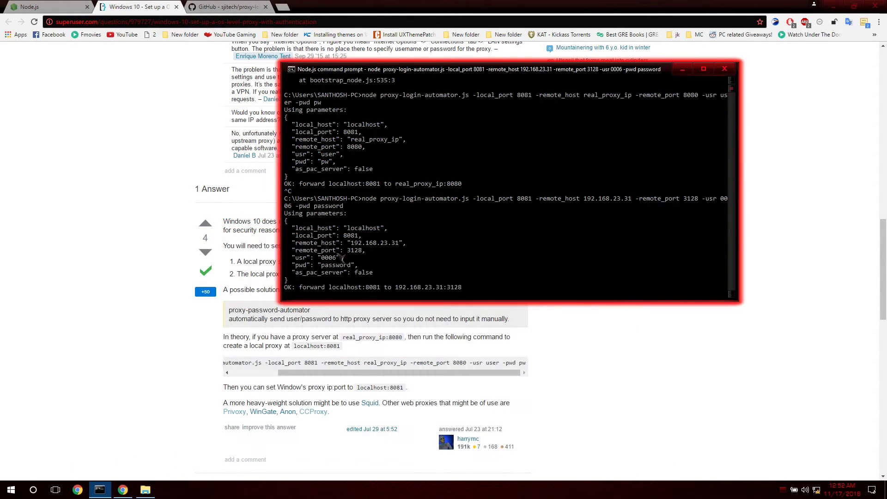
left_click(315, 236)
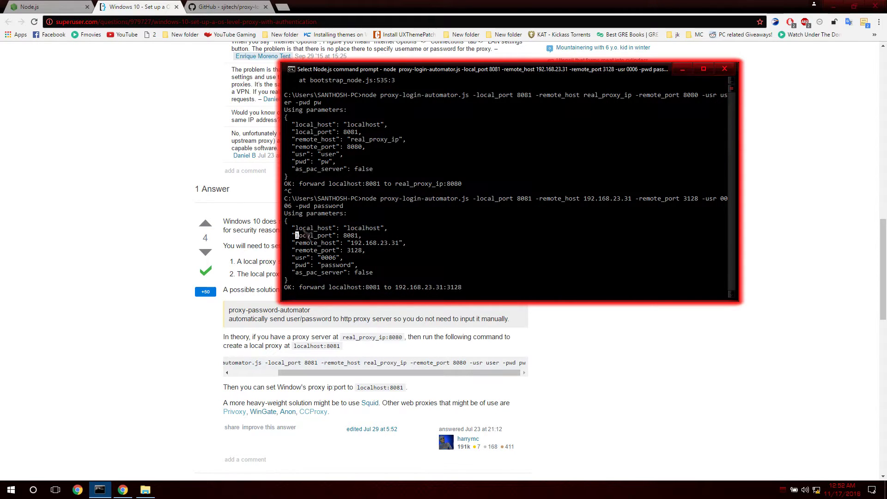
mouse_move(347, 228)
left_mouse_down()
mouse_move(384, 231)
mouse_move(369, 237)
left_mouse_up()
left_click(385, 235)
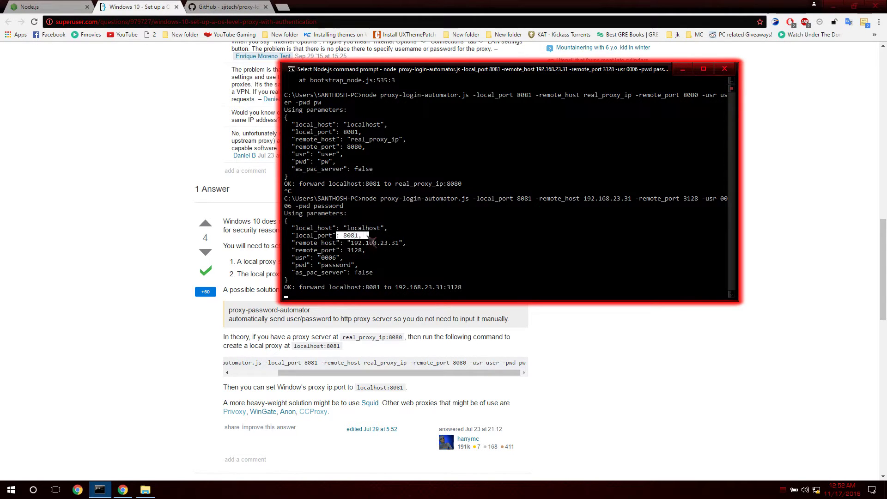
right_click(396, 242)
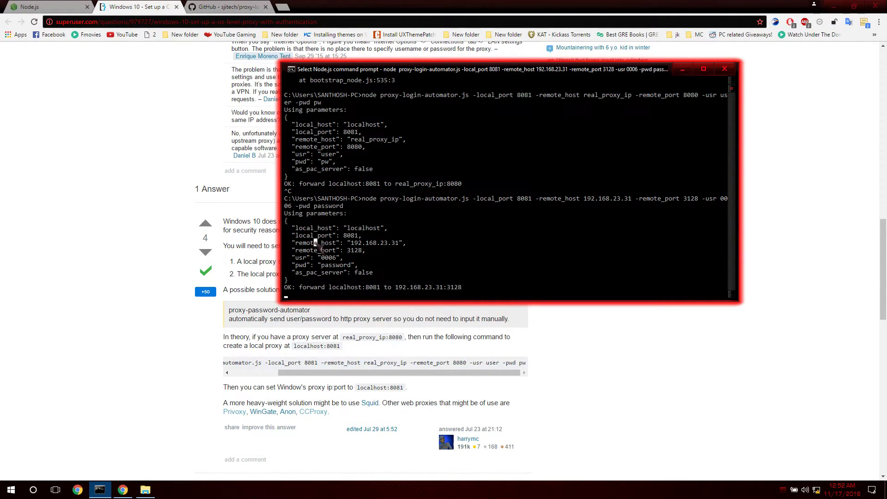
Review the remote host 192.168.23.31, remote port 3128 and credentials in the console output
left_click_drag(349, 242, 406, 243)
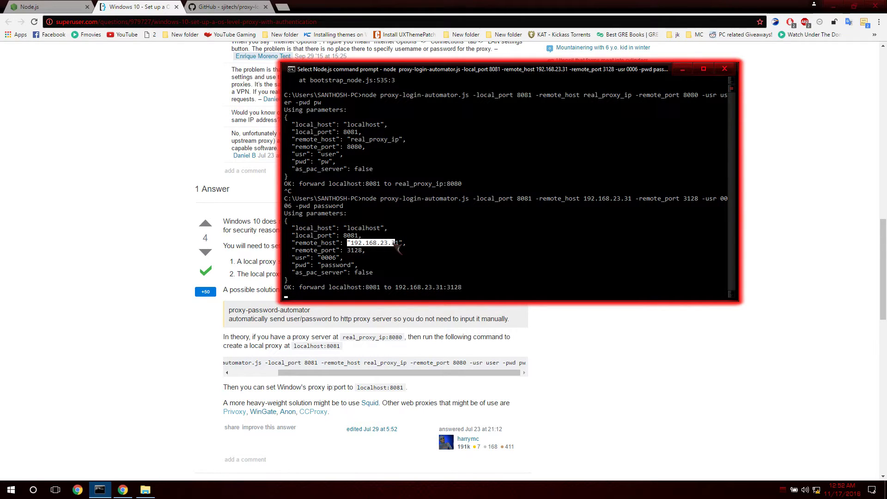
right_click(406, 243)
mouse_move(347, 251)
left_mouse_down()
mouse_move(366, 252)
mouse_move(355, 265)
left_mouse_up()
right_click(355, 253)
right_click(389, 272)
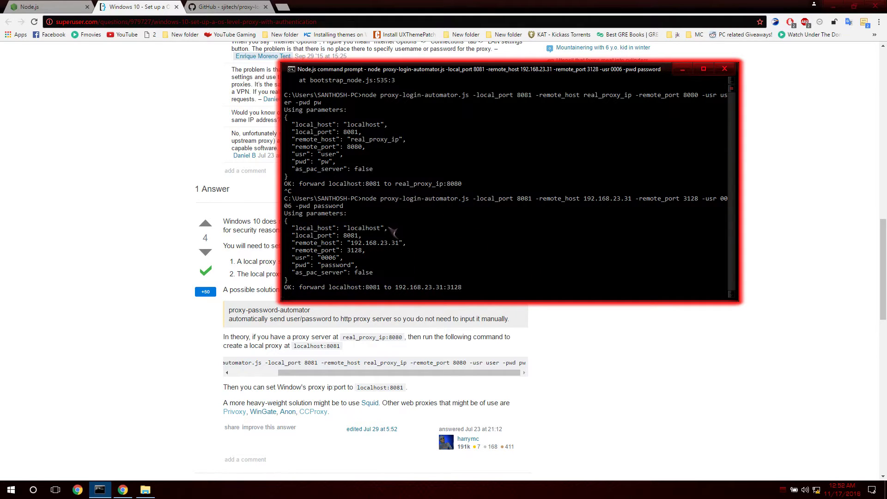
left_click_drag(386, 228, 373, 237)
right_click(371, 244)
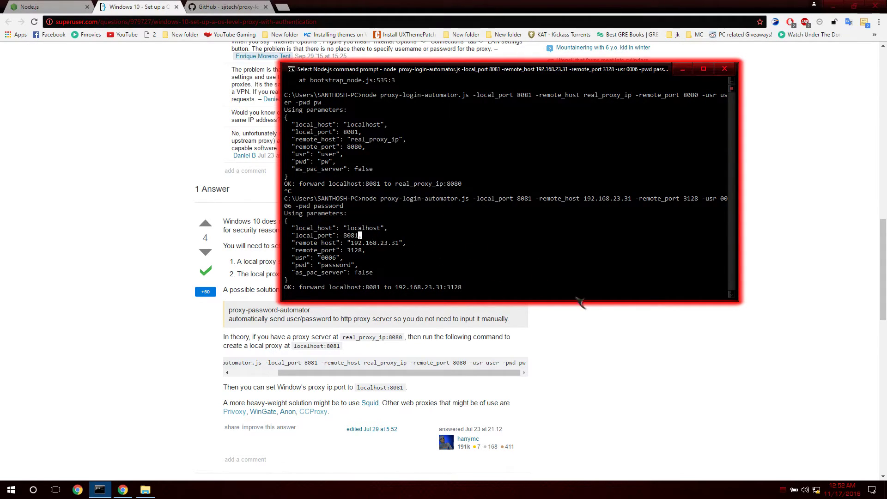
left_click(670, 366)
Open the Network & Internet proxy settings from the Action Centre
left_click(872, 491)
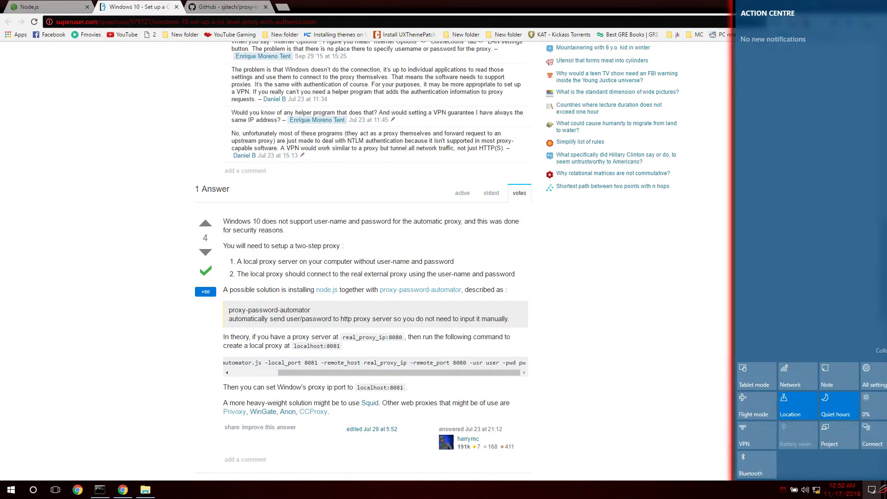
left_click(865, 388)
left_click(485, 249)
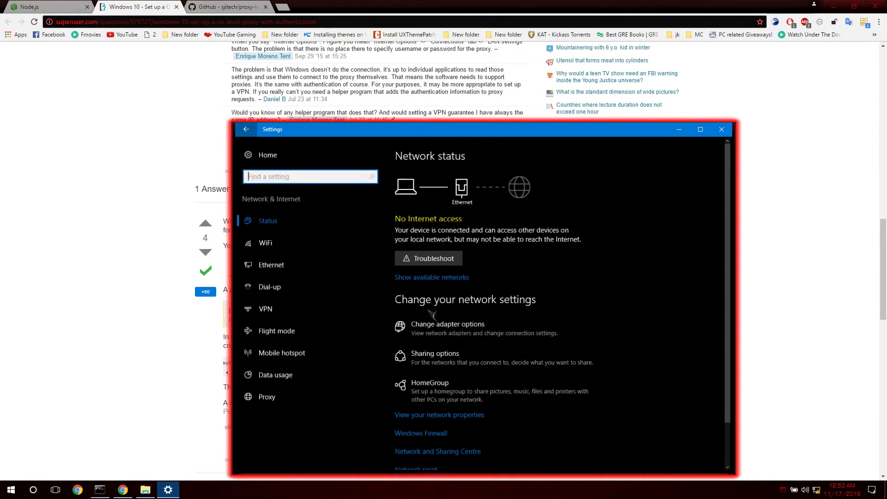
left_click(264, 397)
left_click(815, 6)
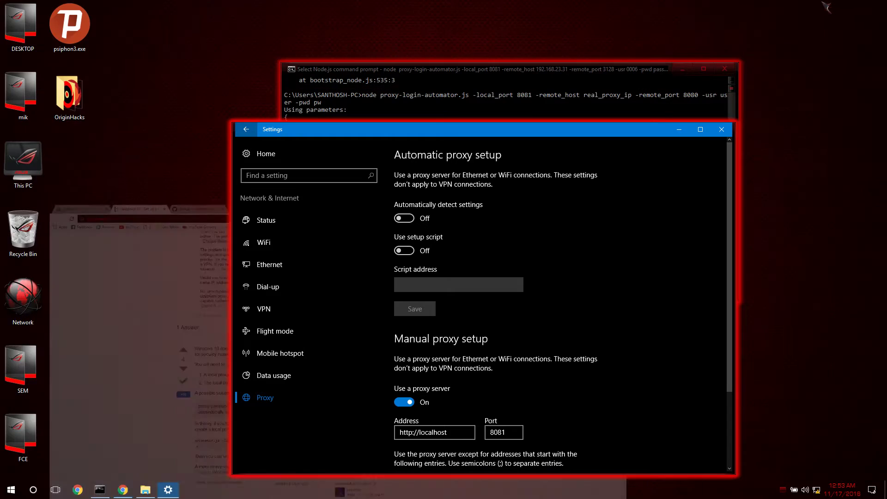
left_click(510, 97)
left_click(380, 346)
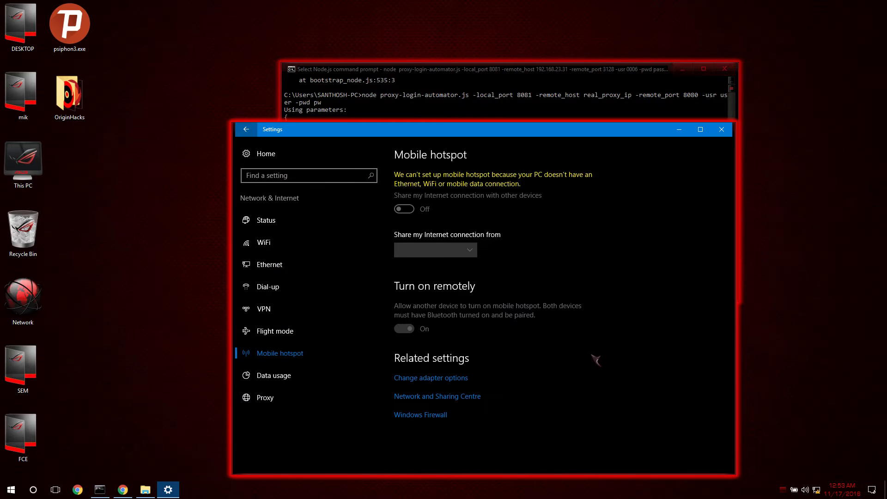
left_click(285, 407)
scroll(539, 301, "down", 2)
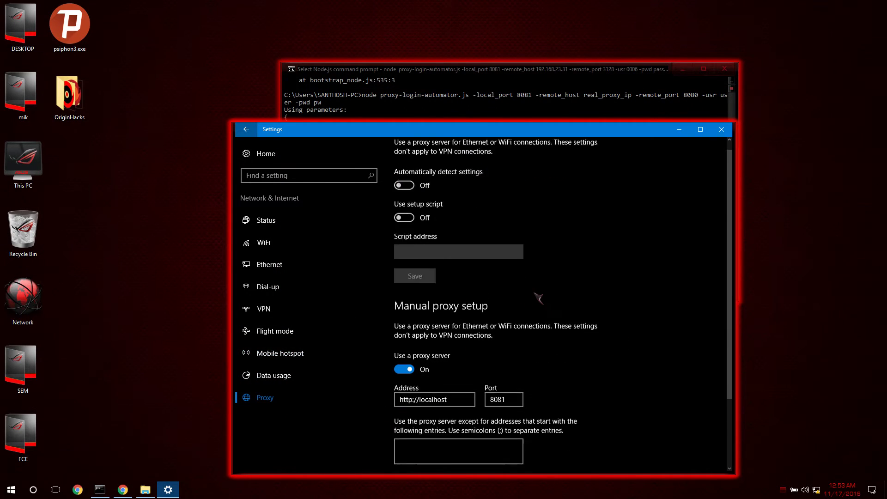
scroll(448, 345, "down", 2)
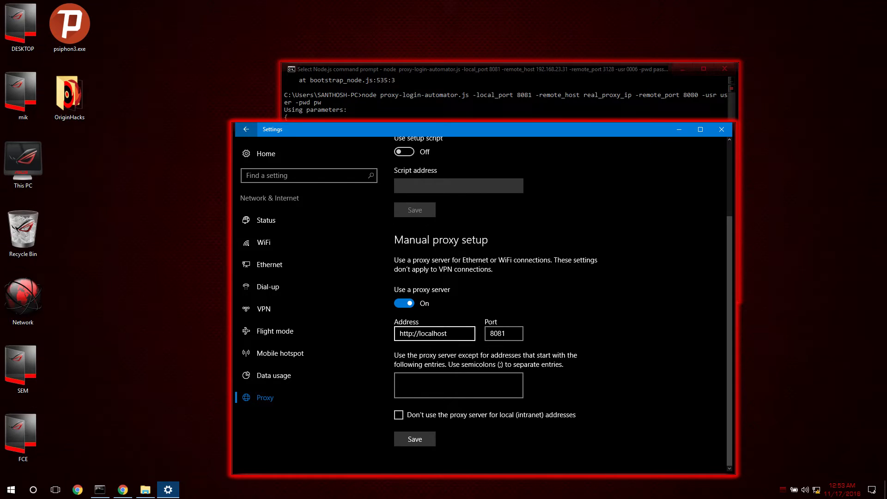
key("Tab")
key("shift+Tab")
key("Tab")
left_click(416, 441)
Close Settings and load google.com in a new Chrome tab
left_click(721, 129)
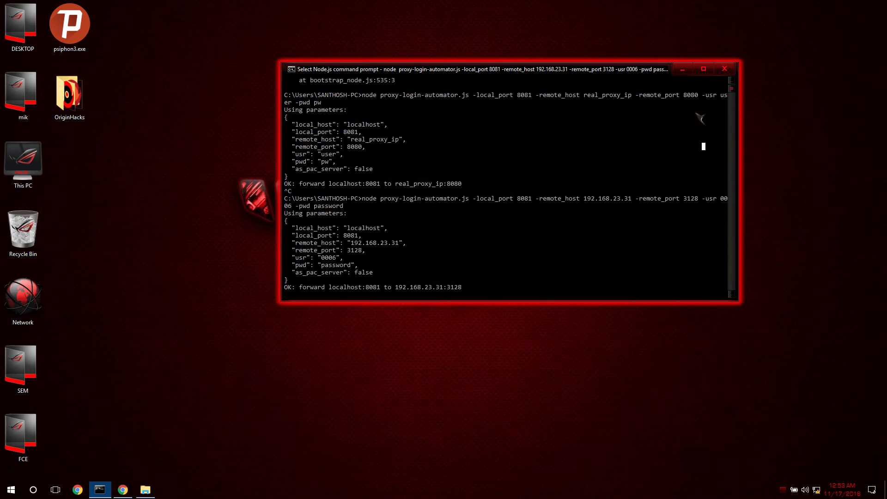
left_click(685, 70)
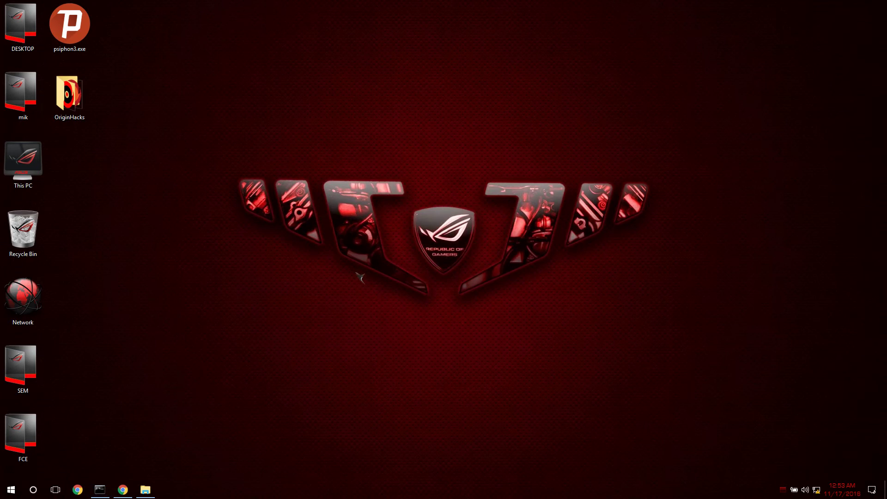
left_click(122, 490)
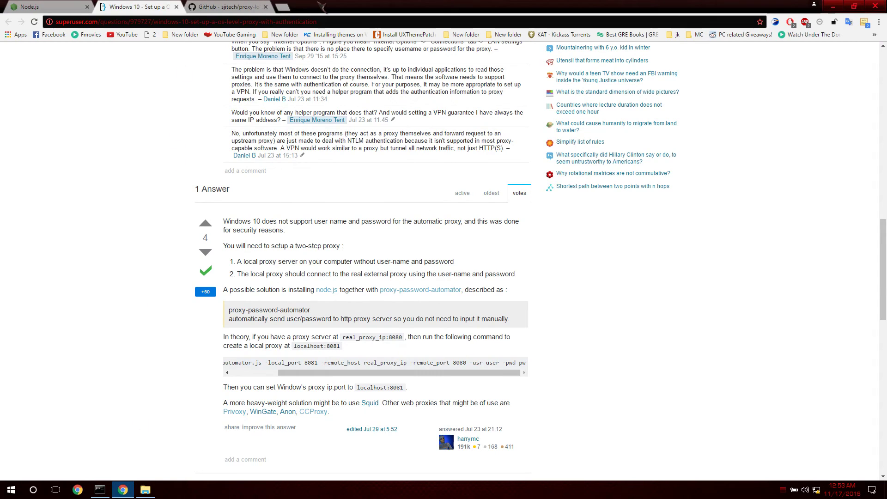
left_click(295, 7)
type("google.com")
key("Return")
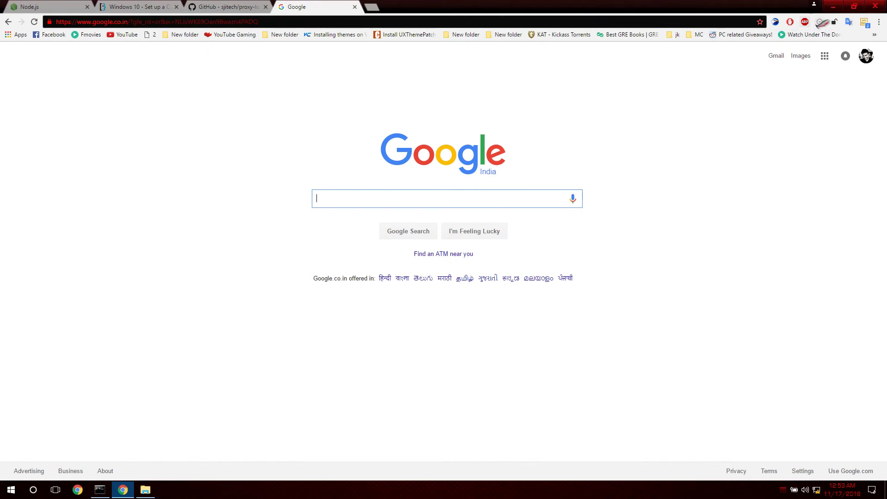
left_click(821, 22)
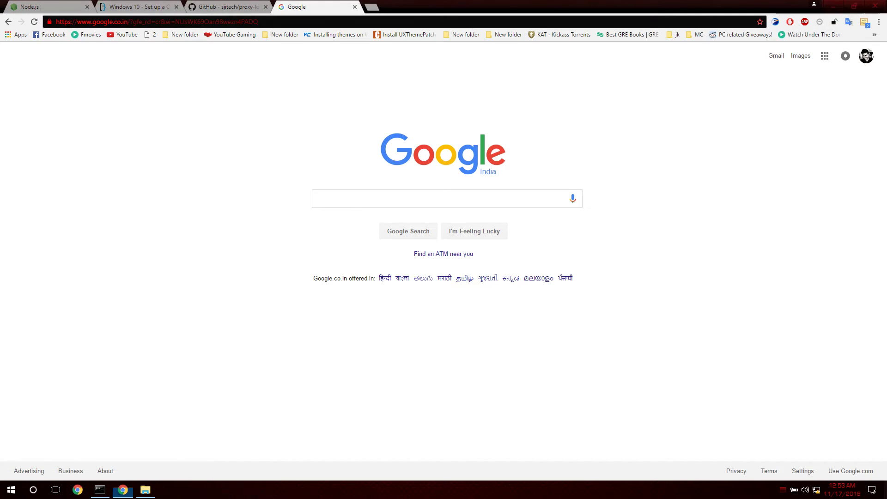
Recheck that the manual proxy is on for localhost port 8081, then close Settings
left_click(885, 489)
left_click(871, 349)
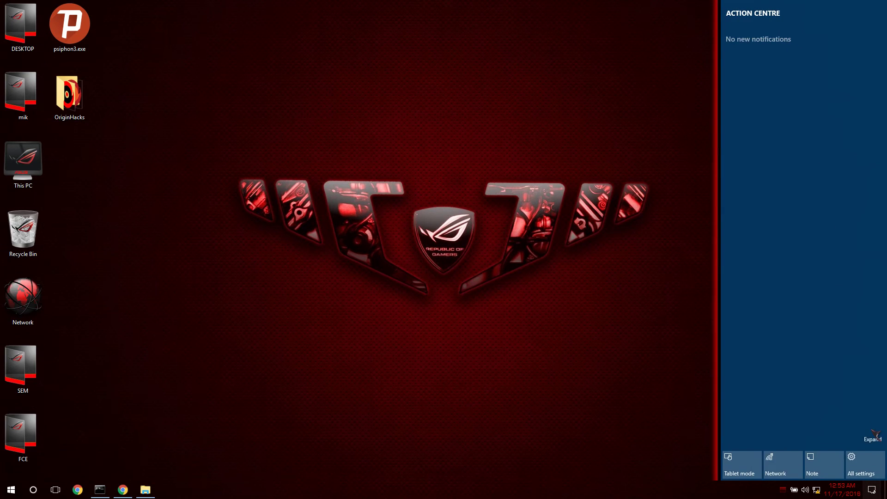
left_click(872, 439)
left_click(863, 378)
left_click(500, 228)
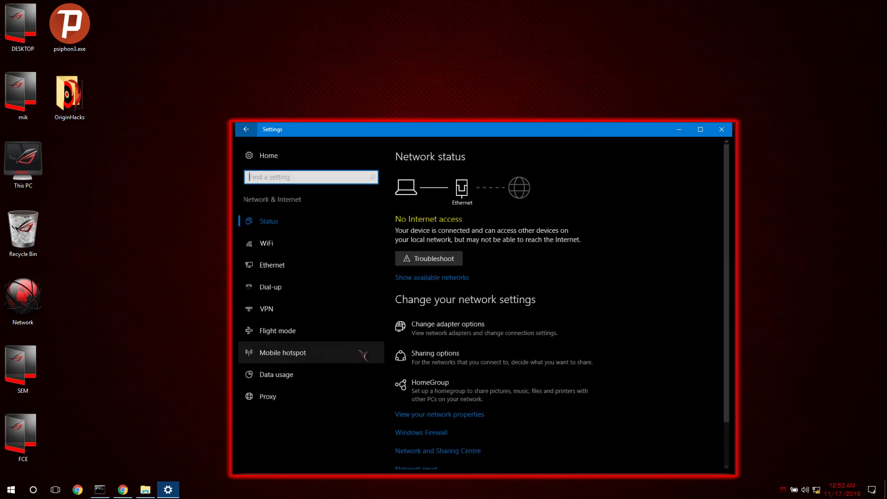
left_click(295, 396)
scroll(465, 354, "down", 3)
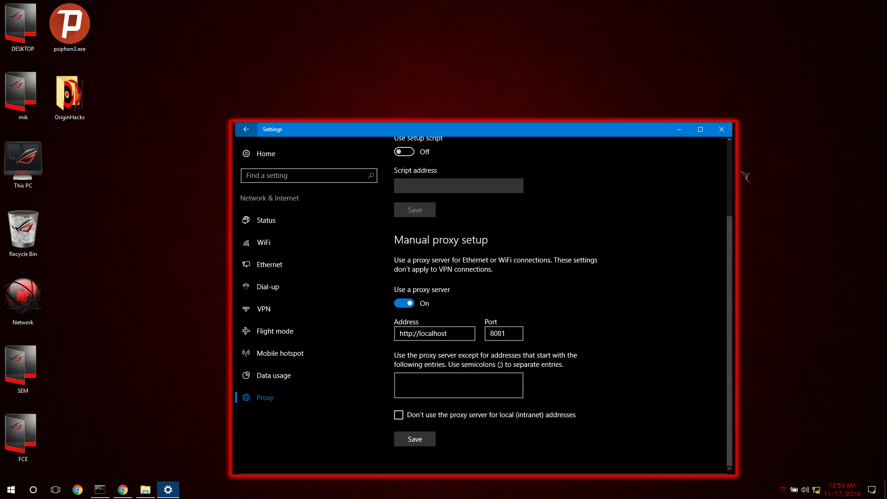
left_click(722, 129)
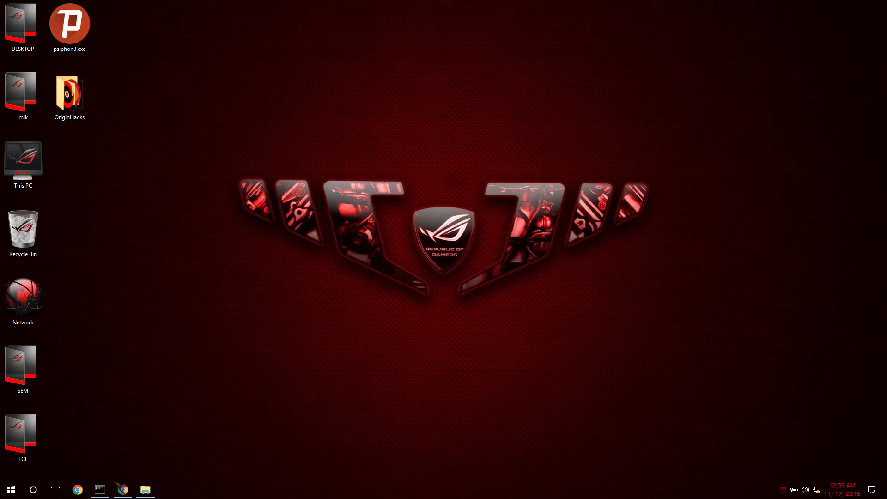
Reload the Google page three times from its context menu
left_click(122, 489)
right_click(269, 106)
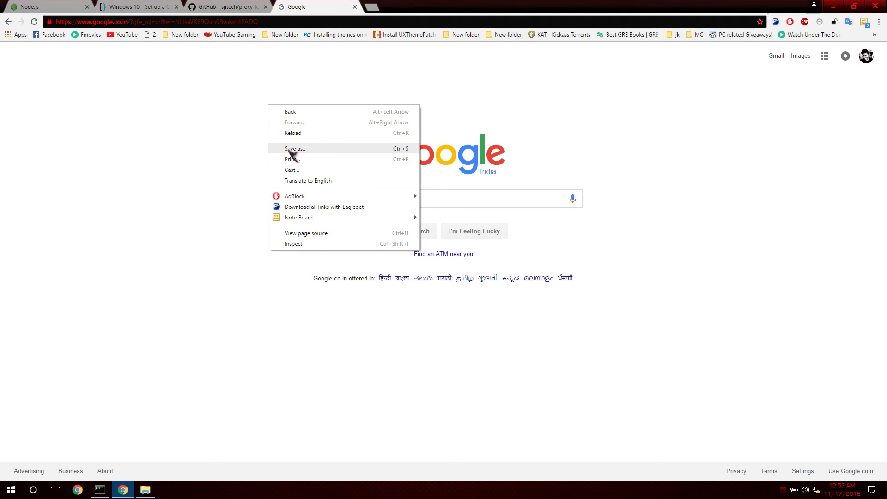
left_click(294, 132)
right_click(193, 143)
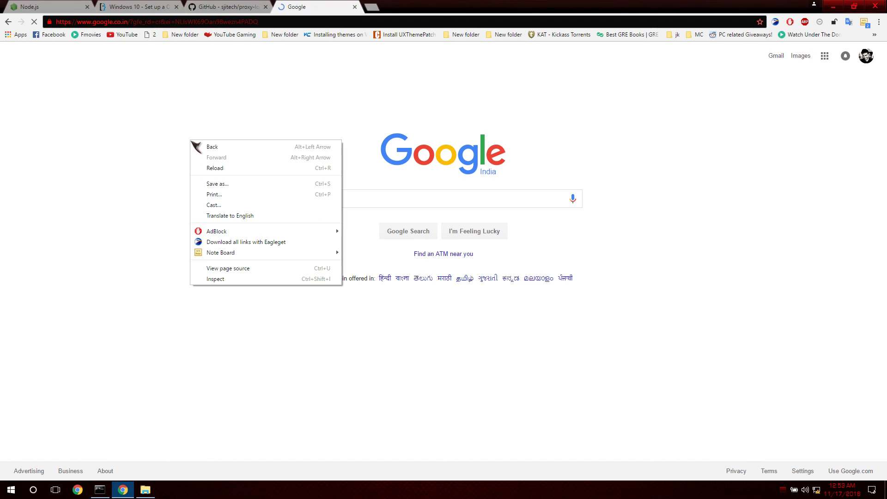
left_click(212, 167)
right_click(188, 122)
left_click(217, 150)
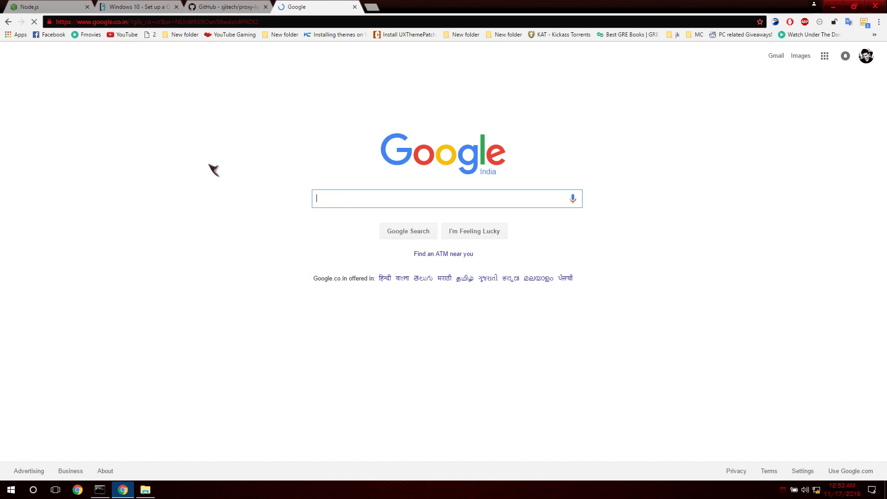